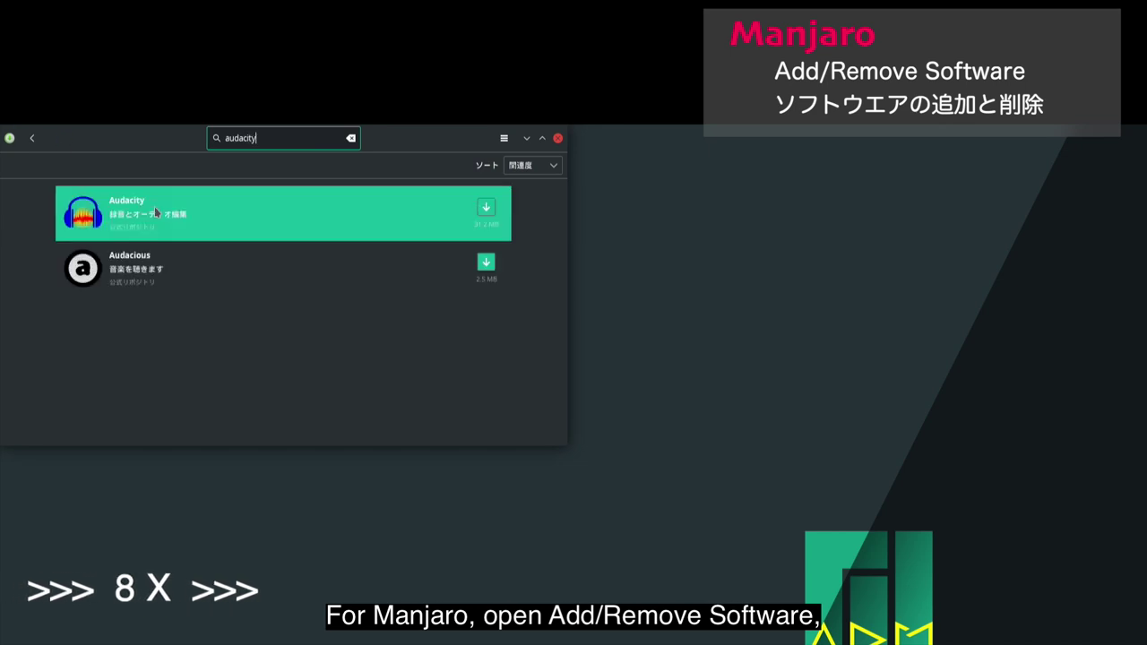
# Step: Apply the Audacity installation from the official repository and bring up the application launcher
pyautogui.click(615, 473)
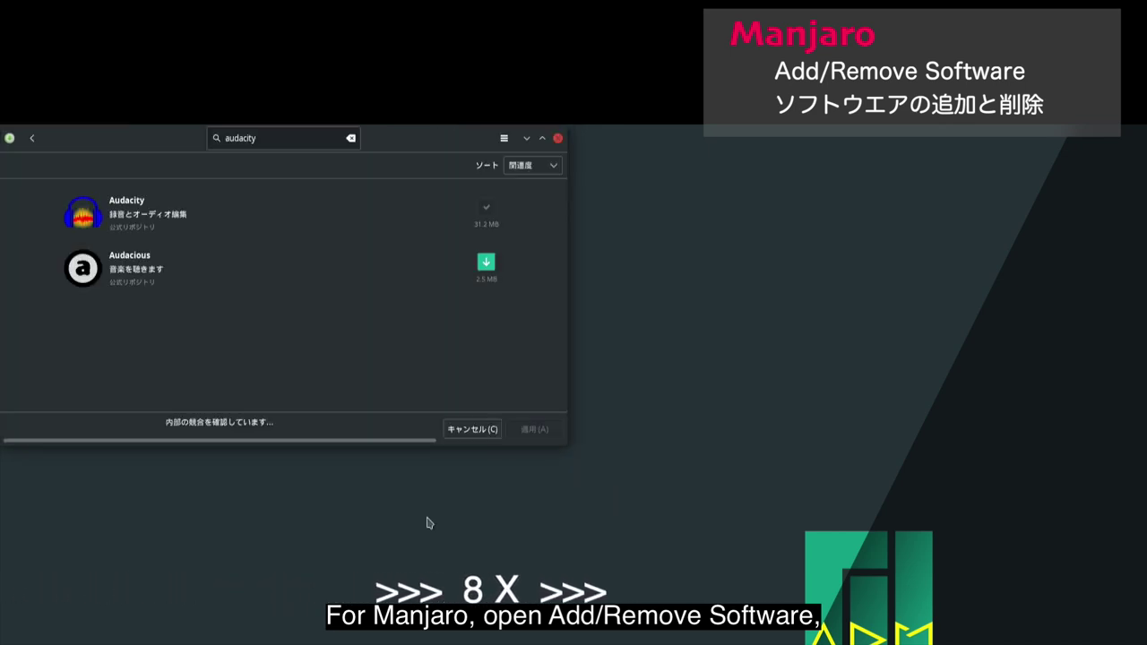
pyautogui.hotkey('ctrl', 'q')
pyautogui.press('super')
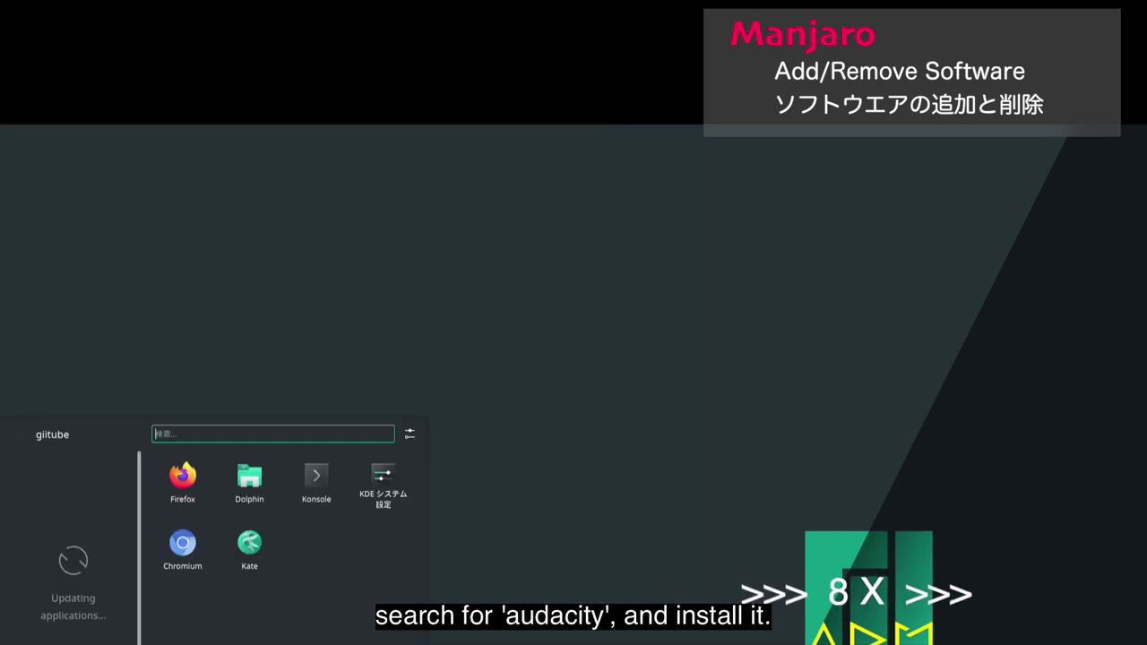
pyautogui.moveTo(95, 583)
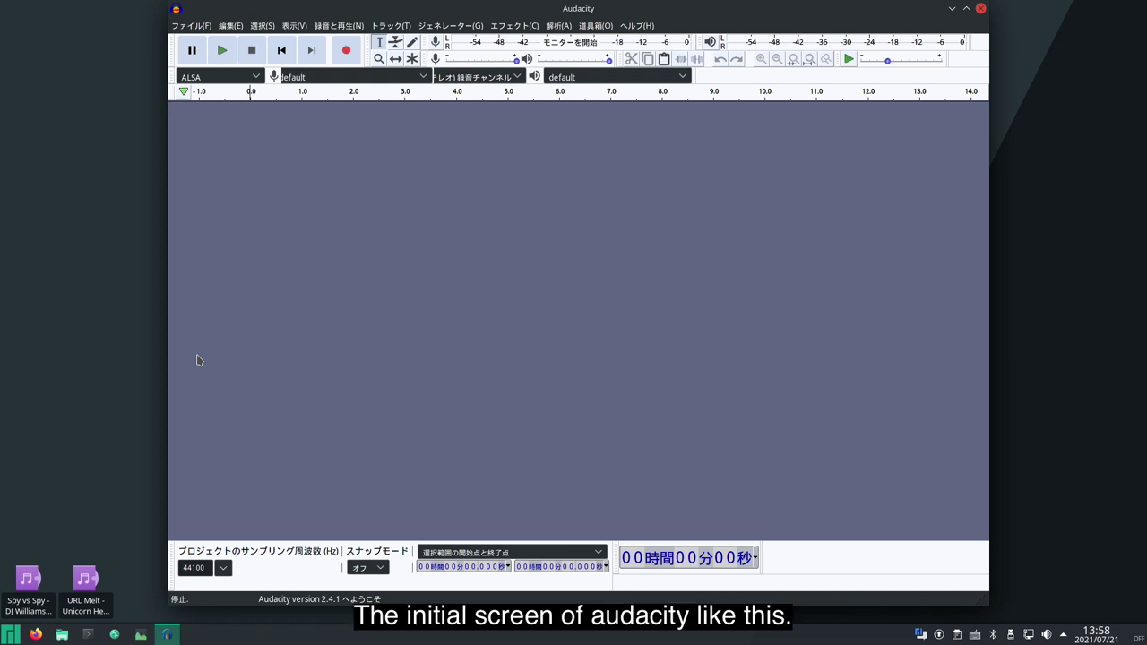
# Step: Import the URL Melt and Spy vs Spy audio files from the desktop as two separate stereo tracks
pyautogui.moveTo(85, 582); pyautogui.dragTo(430, 324)
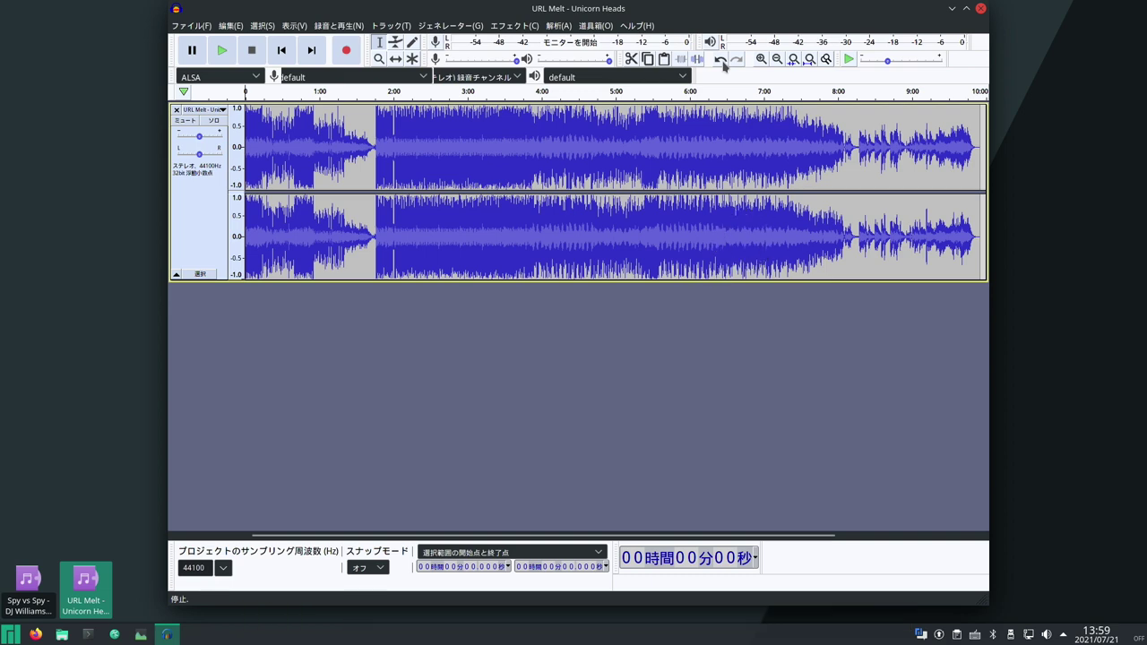
pyautogui.click(760, 59)
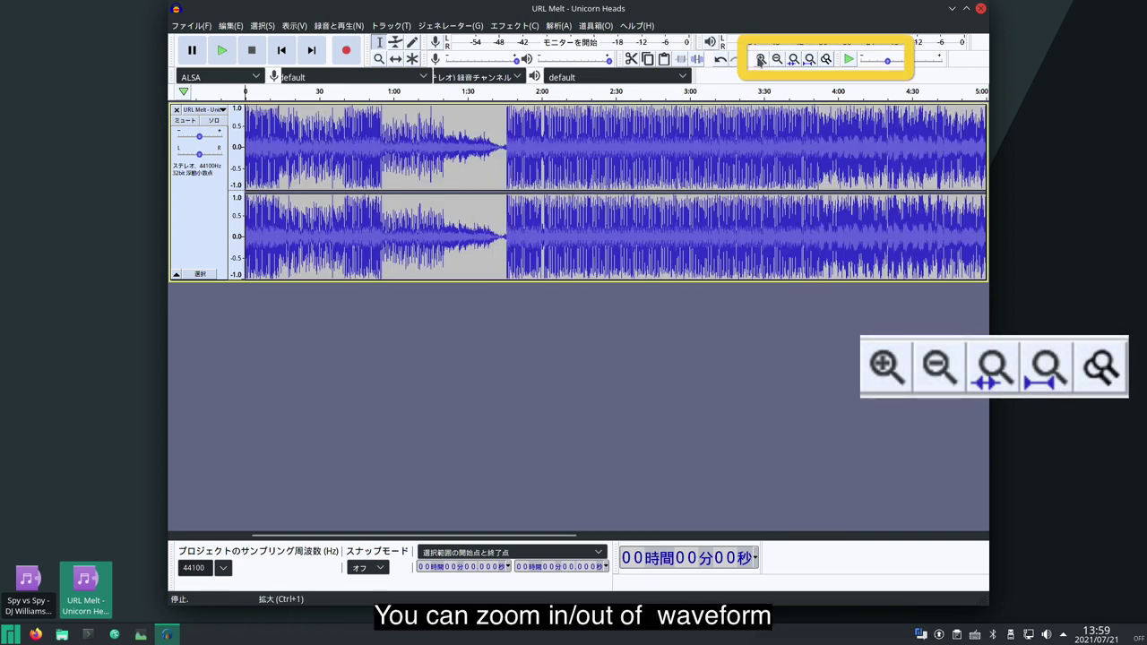
pyautogui.click(760, 59)
pyautogui.click(760, 59)
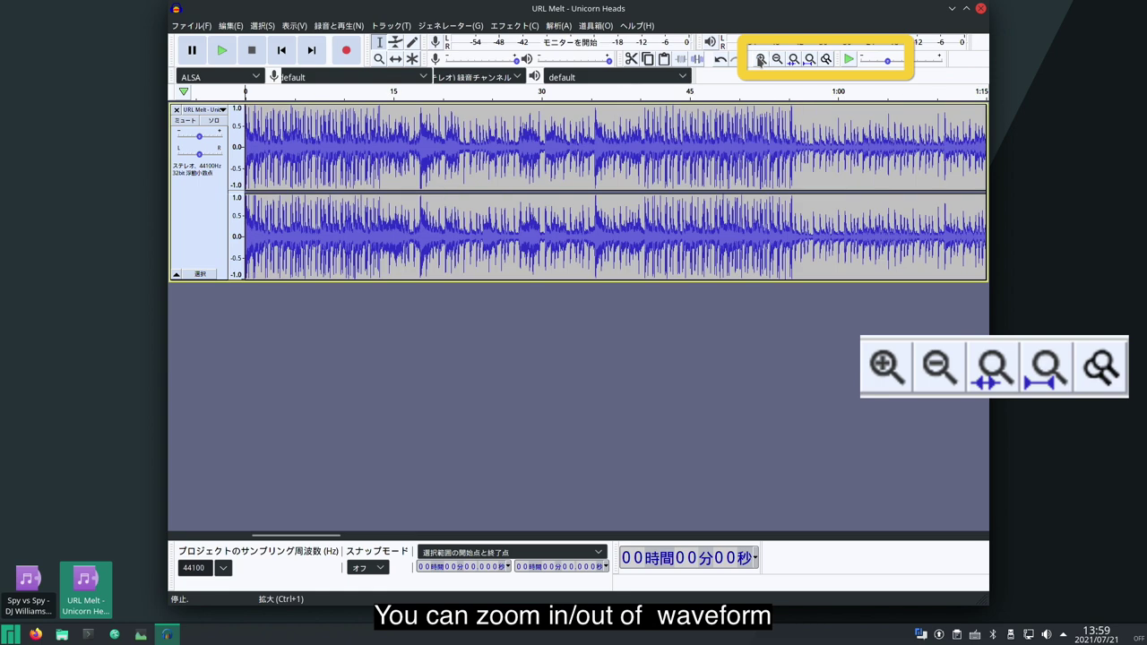
pyautogui.click(777, 59)
pyautogui.click(777, 59)
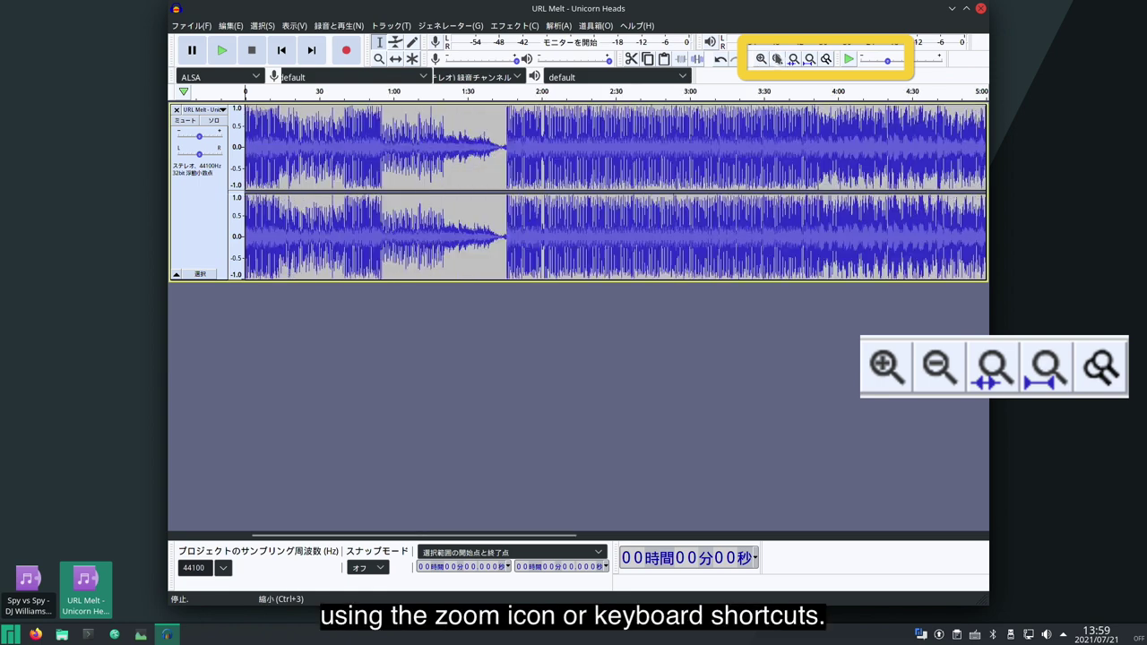
pyautogui.click(777, 59)
pyautogui.moveTo(36, 565); pyautogui.dragTo(440, 460)
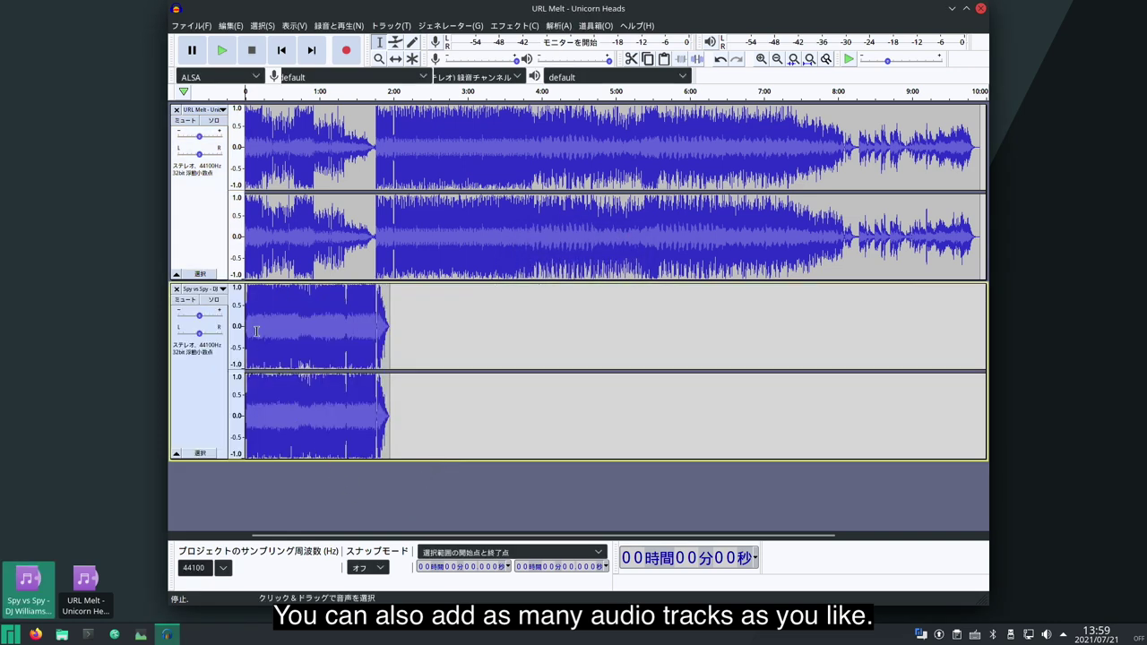
# Step: Play the project and compare the tracks by soloing Spy vs Spy and URL Melt in turn
pyautogui.press('space')
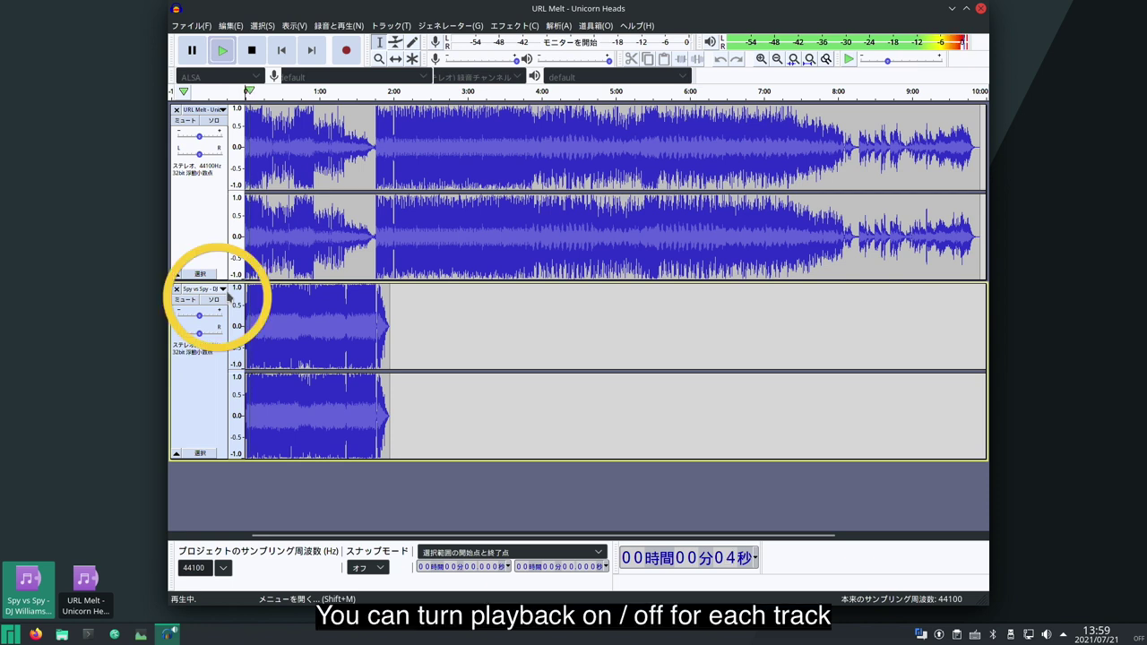
pyautogui.click(215, 301)
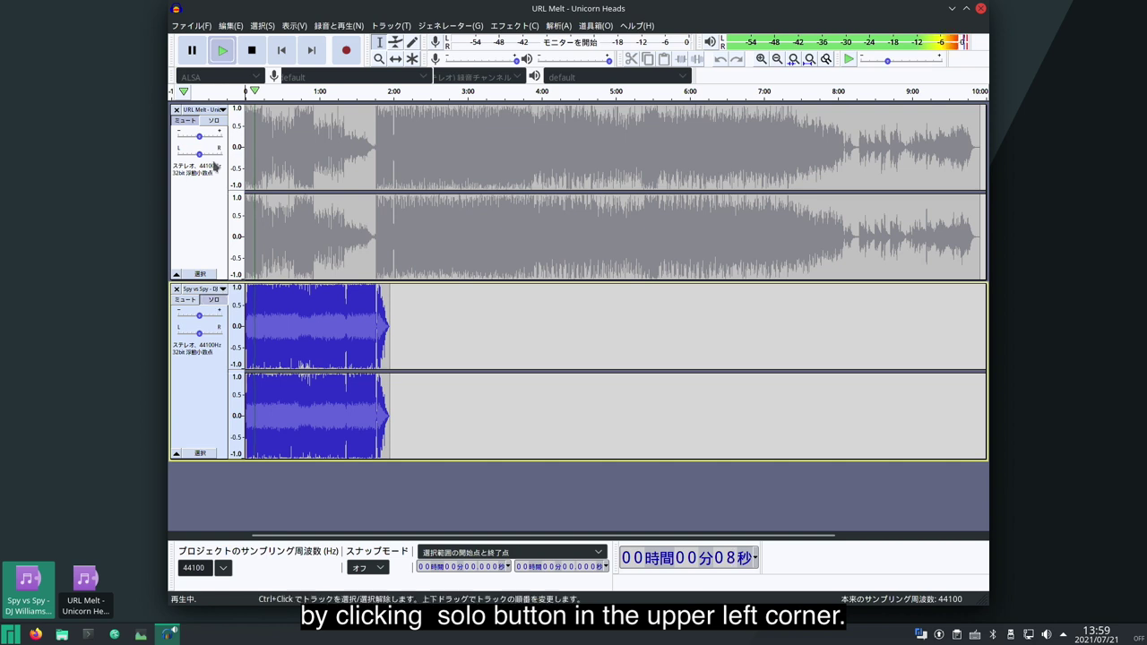
pyautogui.click(215, 126)
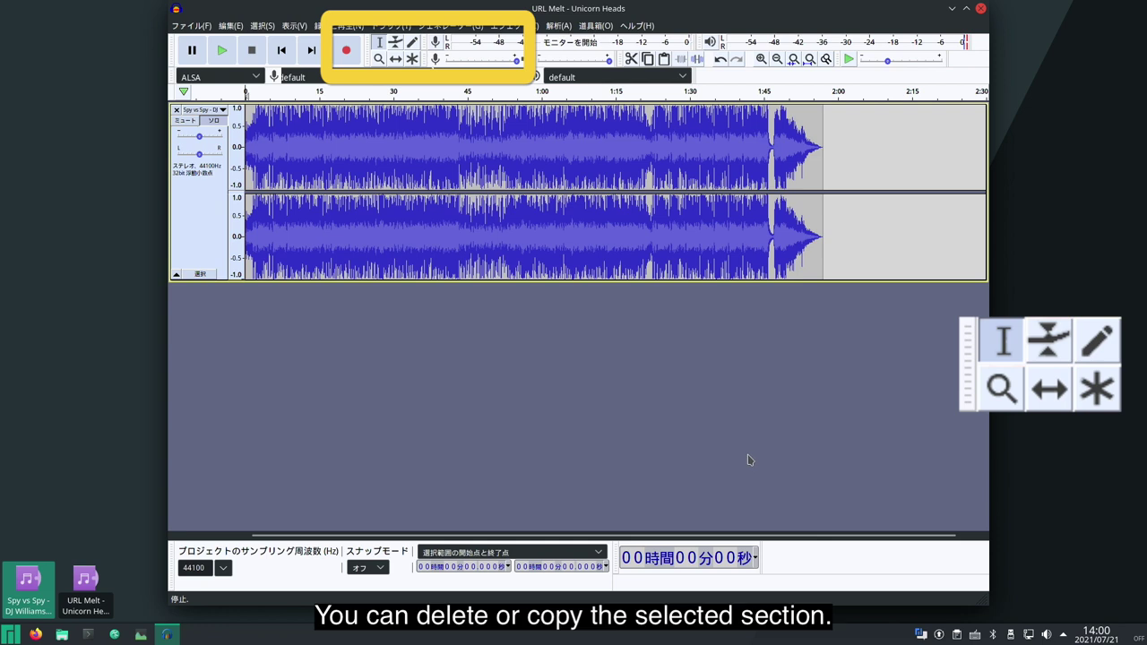
# Step: Shape the Spy vs Spy volume with the Envelope tool, lowering the opening, the part around 14 s and everything after about 44 s
pyautogui.click(396, 43)
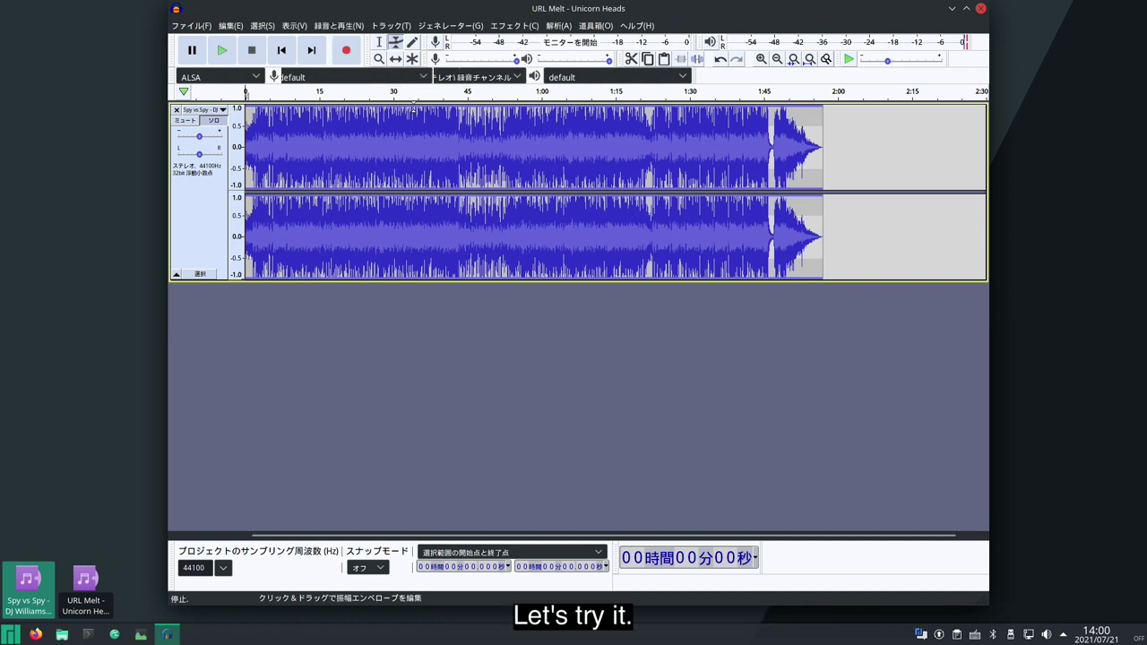
pyautogui.moveTo(414, 108)
pyautogui.mouseDown()
pyautogui.moveTo(414, 118)
pyautogui.moveTo(413, 106)
pyautogui.mouseUp()
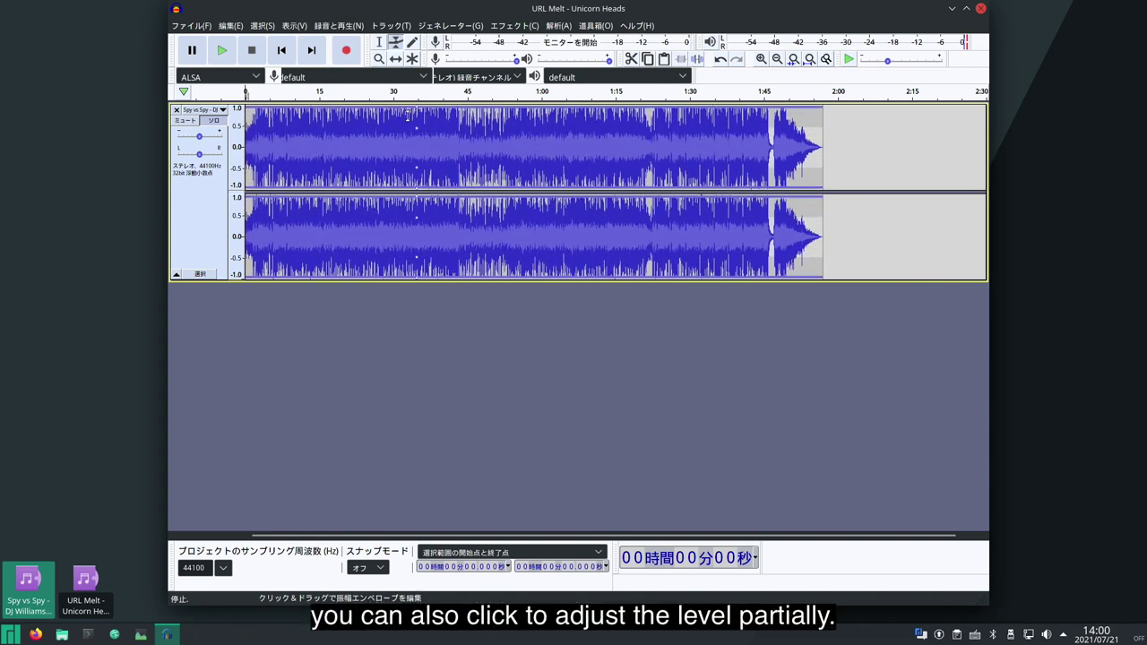
pyautogui.moveTo(311, 106); pyautogui.dragTo(276, 105)
pyautogui.moveTo(362, 121); pyautogui.dragTo(358, 107)
pyautogui.moveTo(452, 112); pyautogui.dragTo(480, 117)
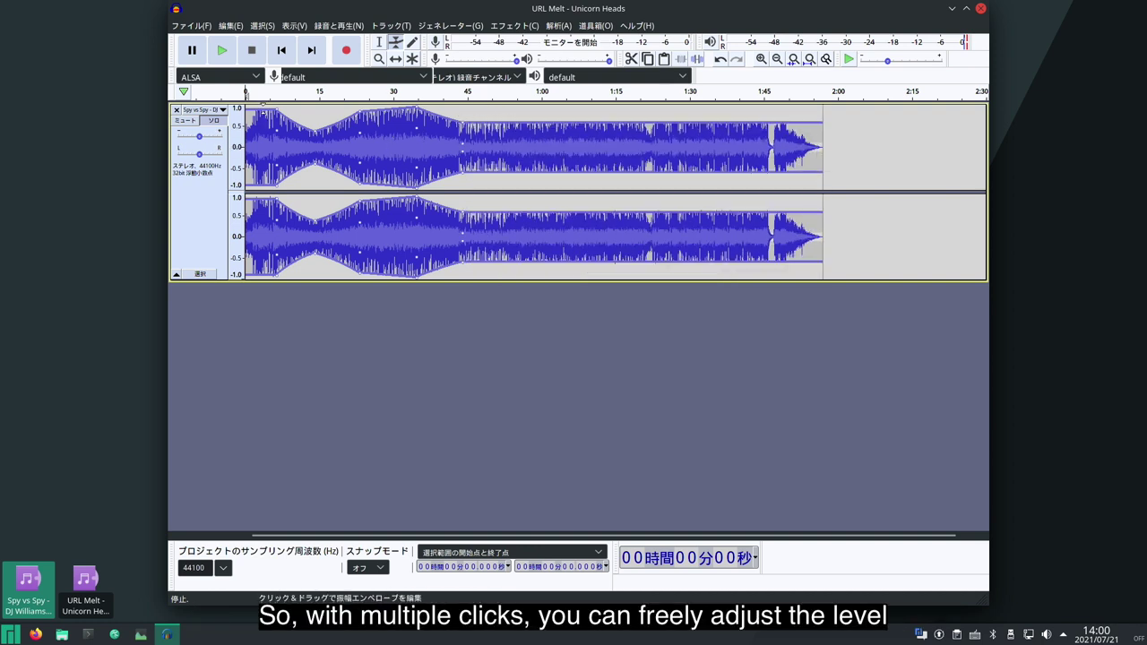
pyautogui.moveTo(252, 112)
pyautogui.mouseDown()
pyautogui.moveTo(259, 123)
pyautogui.moveTo(249, 119)
pyautogui.mouseUp()
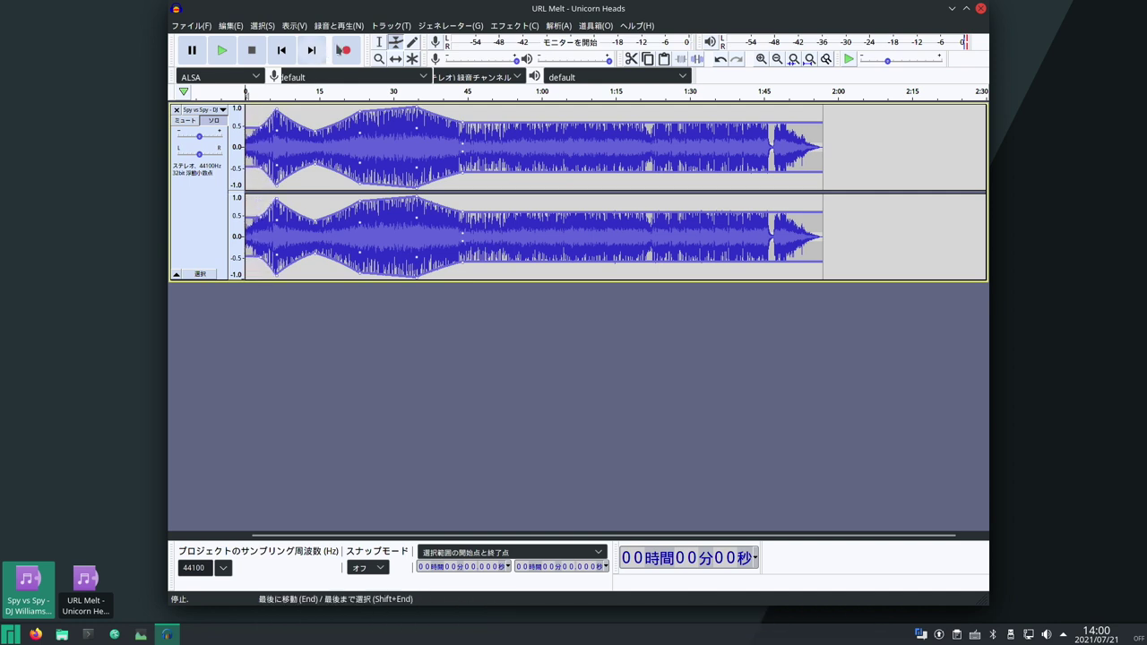
# Step: Preview the start of the Spy vs Spy track with the Selection tool and cut its first 15.359 seconds
pyautogui.click(380, 43)
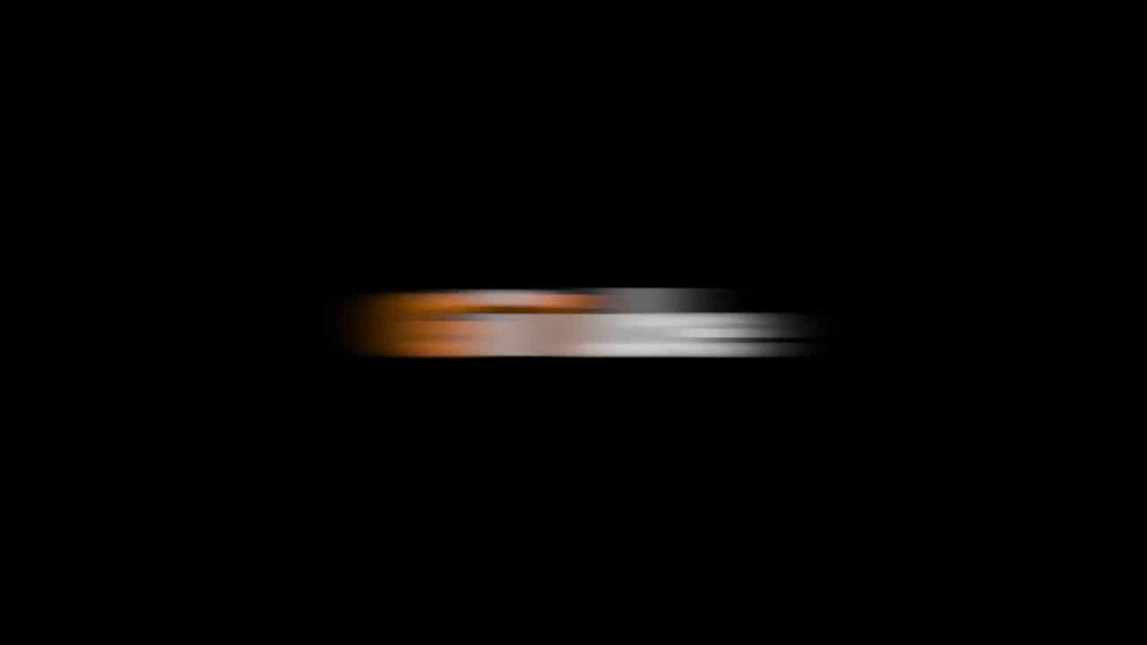
pyautogui.press('space')
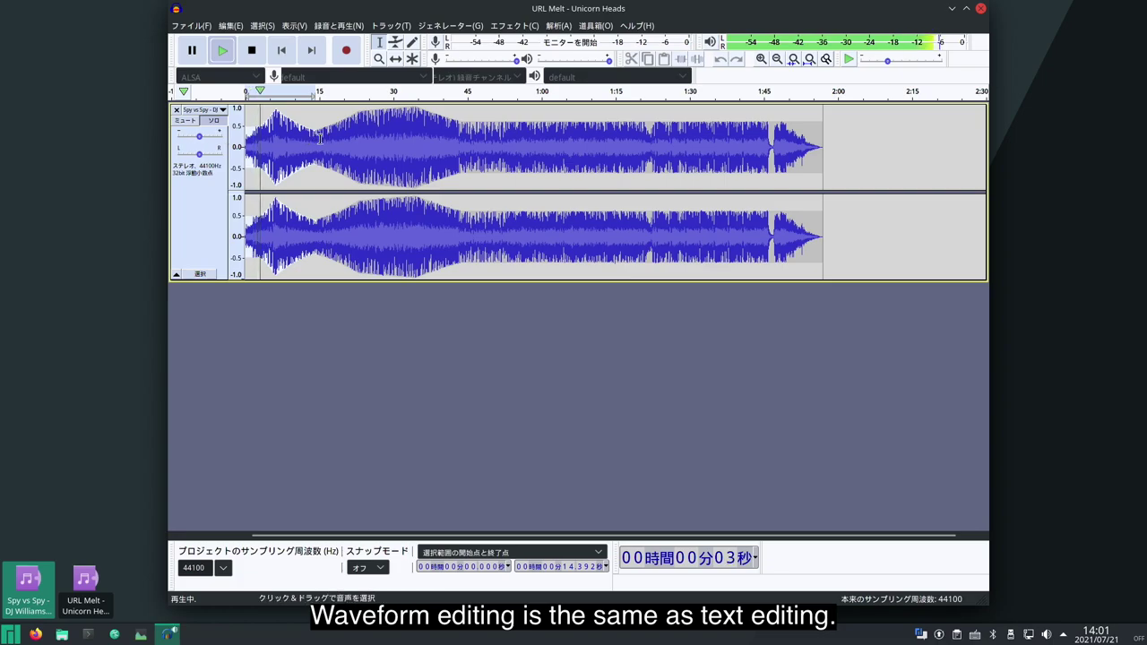
pyautogui.press('space')
pyautogui.press('space')
pyautogui.press('space')
pyautogui.moveTo(321, 137); pyautogui.dragTo(202, 146)
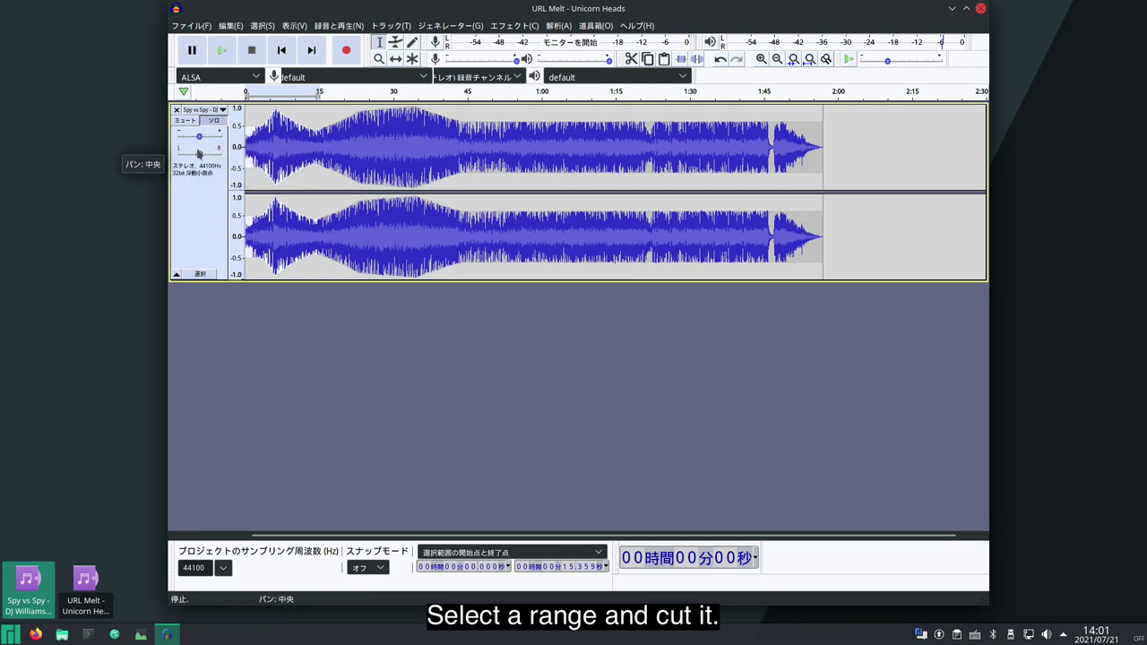
pyautogui.hotkey('ctrl', 'x')
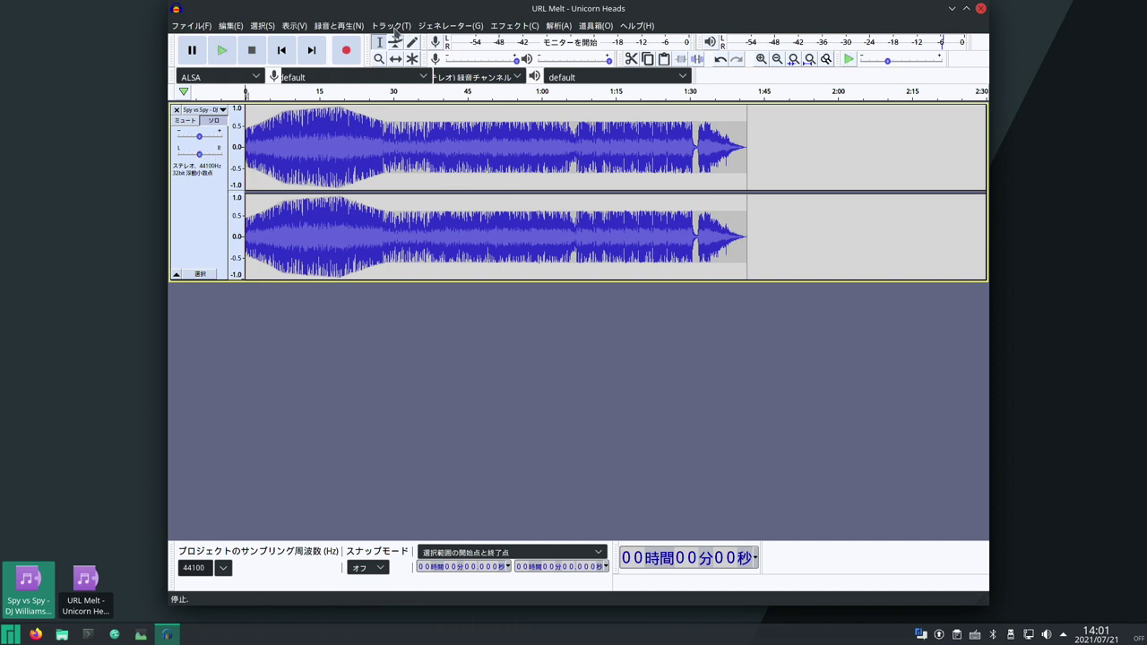
# Step: Add a new stereo track and paste the cut section into it at about 0.7 s
pyautogui.click(393, 26)
pyautogui.moveTo(422, 43)
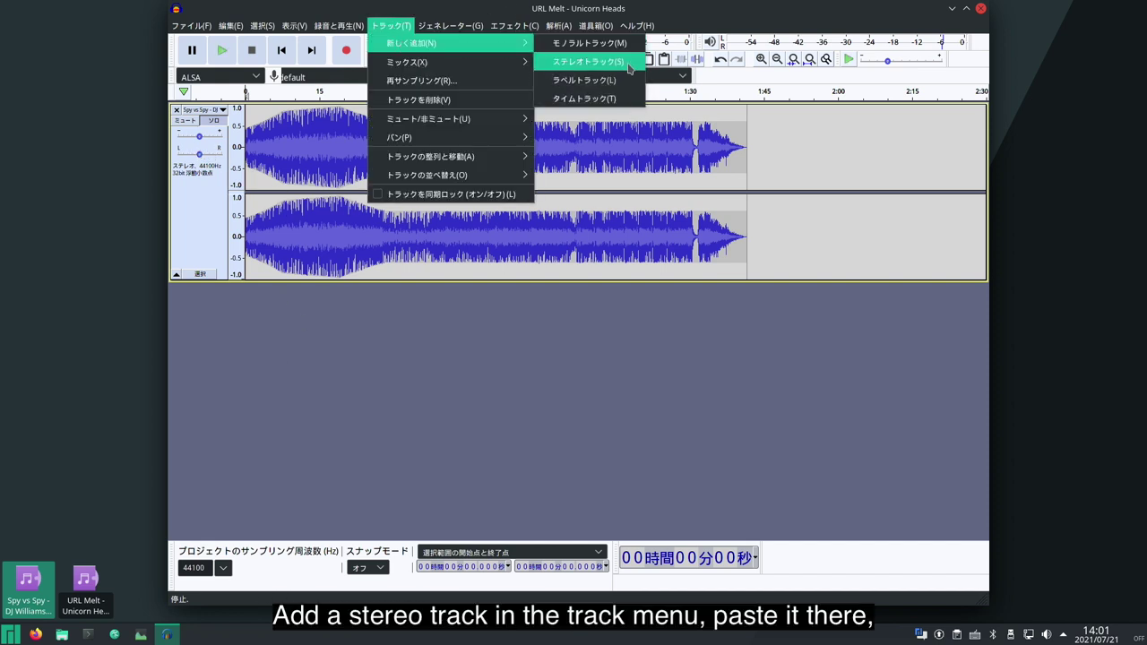
pyautogui.click(629, 72)
pyautogui.click(250, 341)
pyautogui.hotkey('ctrl', 'v')
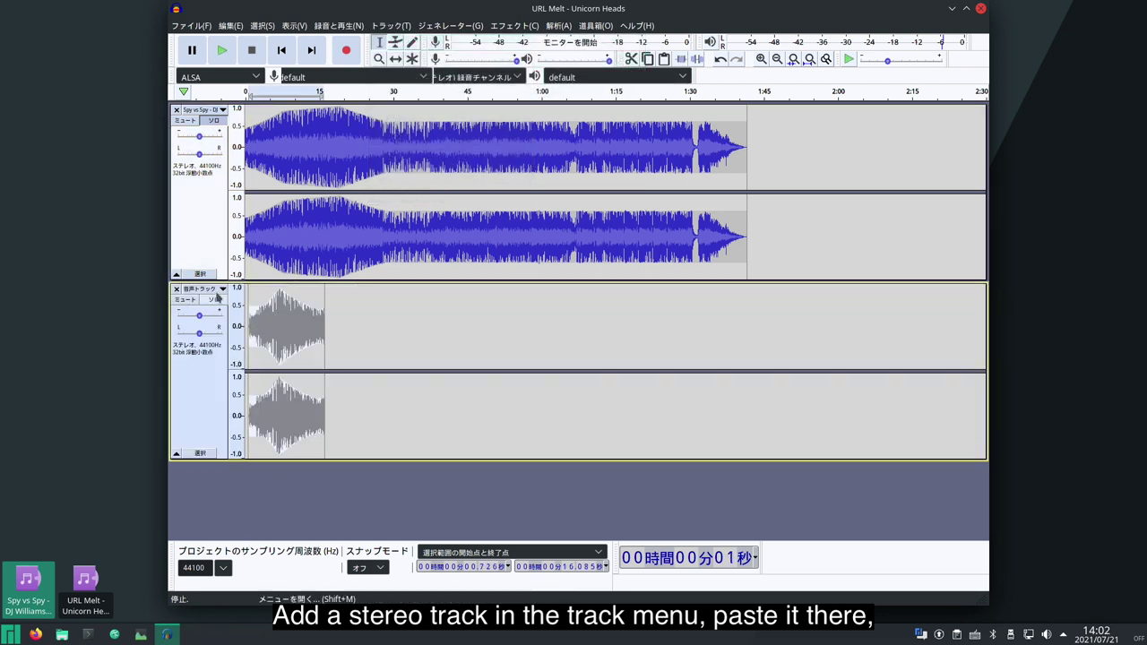
# Step: Solo the Spy vs Spy track and move its clip with the Time Shift tool to start at about 16 s, where the pasted section ends
pyautogui.click(369, 184)
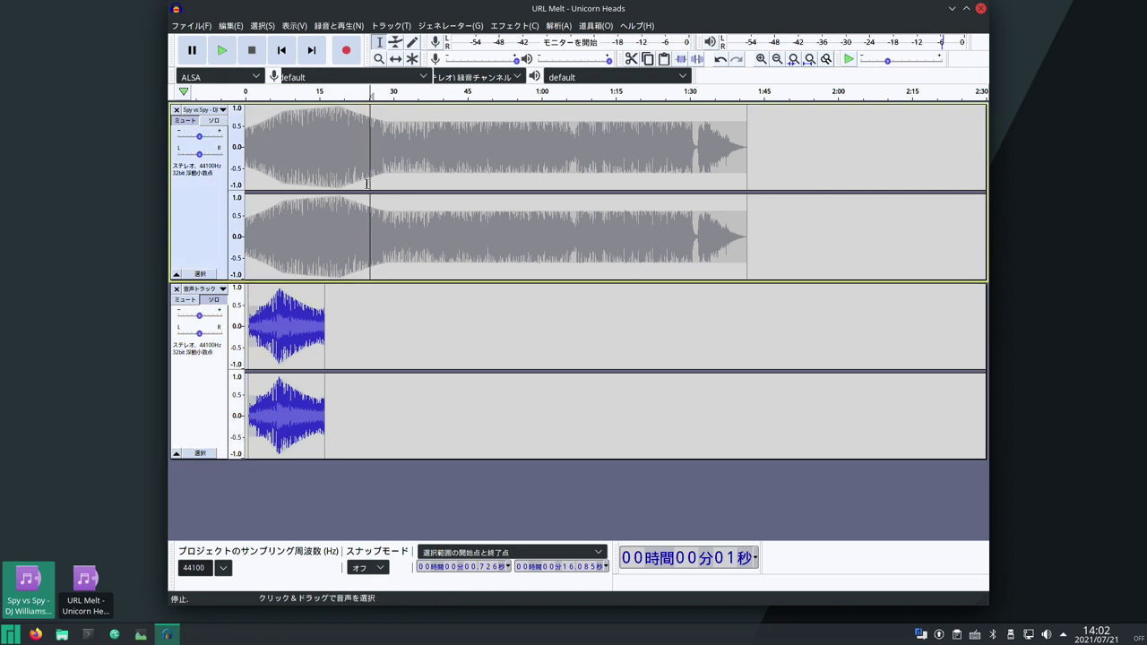
pyautogui.click(395, 58)
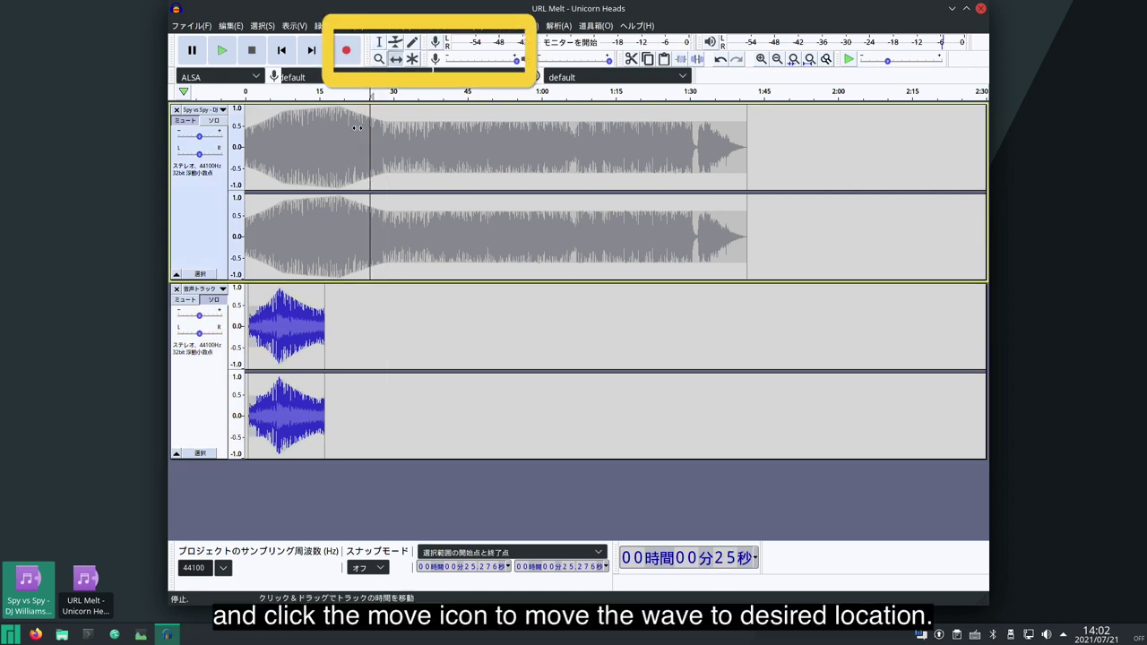
pyautogui.click(216, 122)
pyautogui.moveTo(292, 137); pyautogui.dragTo(370, 133)
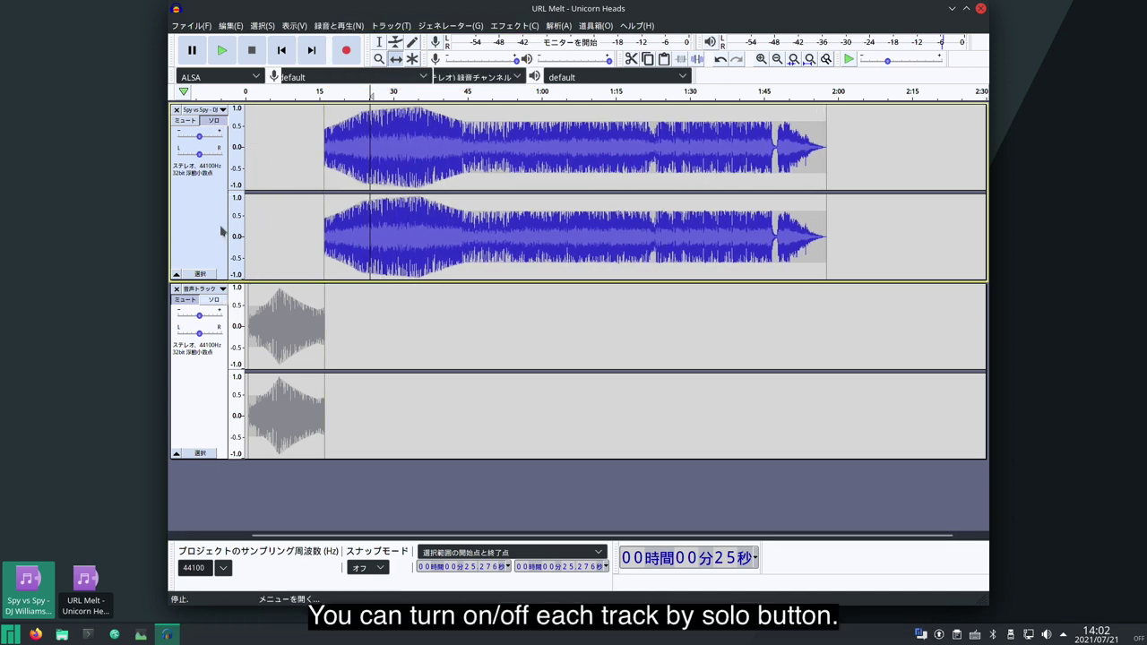
# Step: Turn off solo on the Spy vs Spy track and play both tracks together from the beginning
pyautogui.click(213, 122)
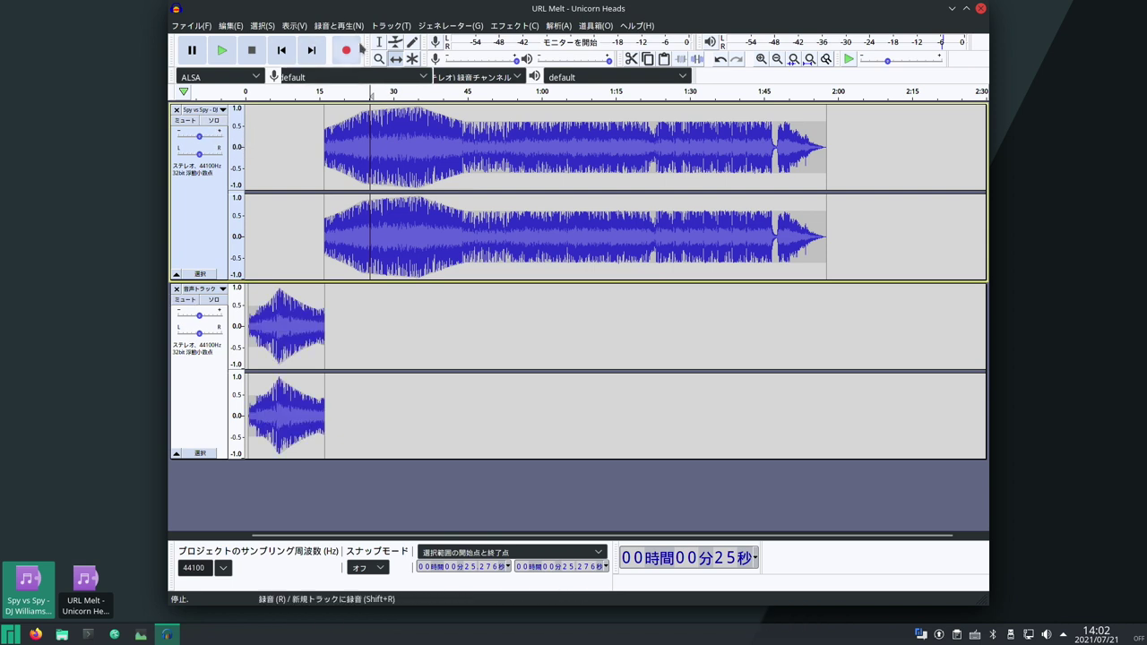
pyautogui.click(244, 197)
pyautogui.press('space')
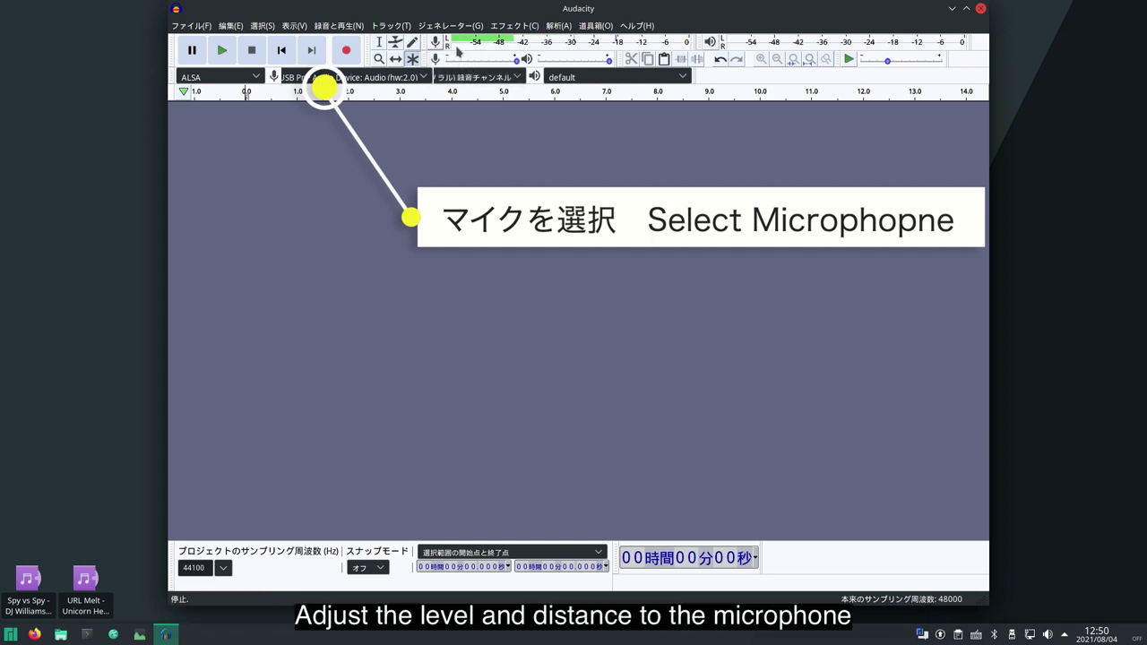
# Step: Stop the microphone level monitoring and record a mono voice test of about 8 seconds from the USB microphone
pyautogui.click(447, 53)
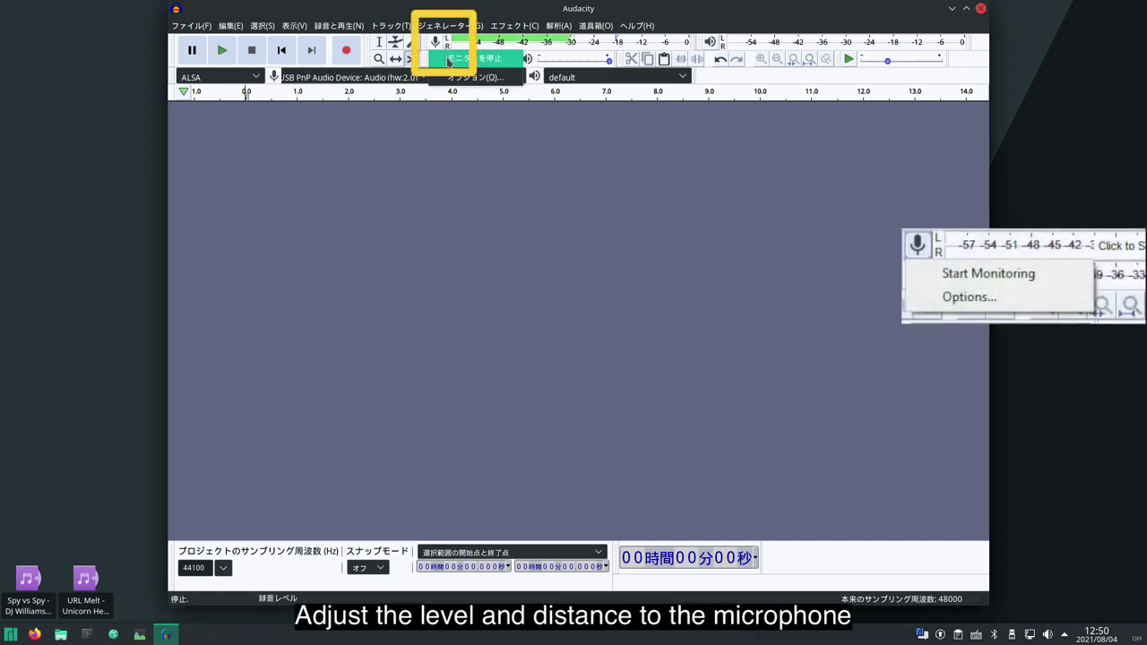
pyautogui.click(449, 59)
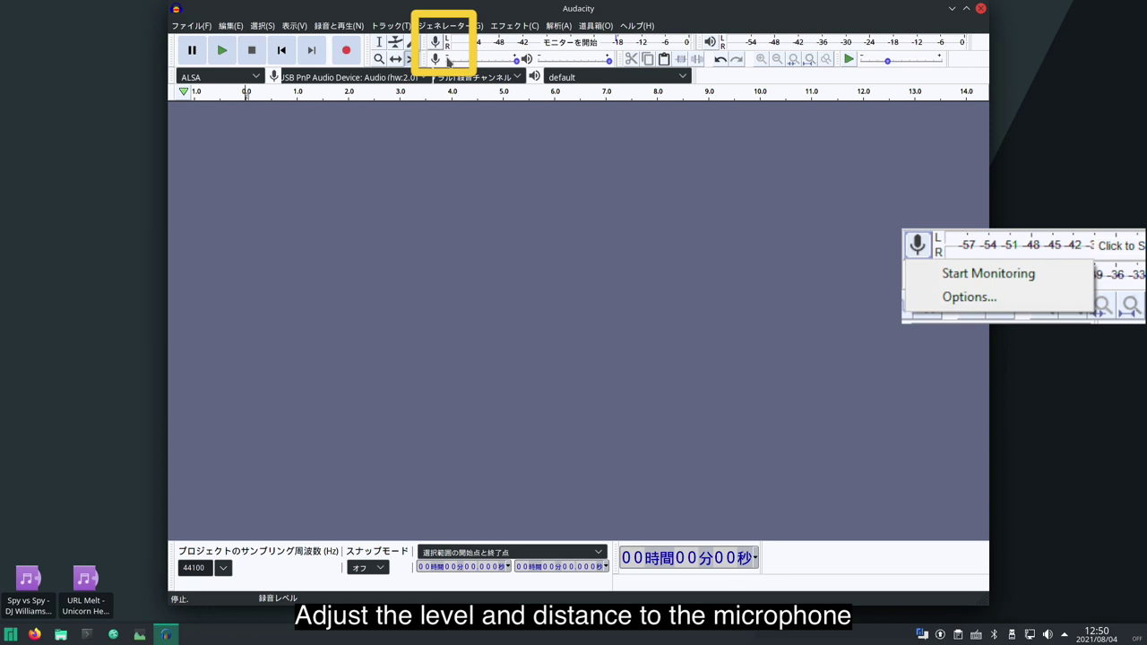
pyautogui.click(346, 52)
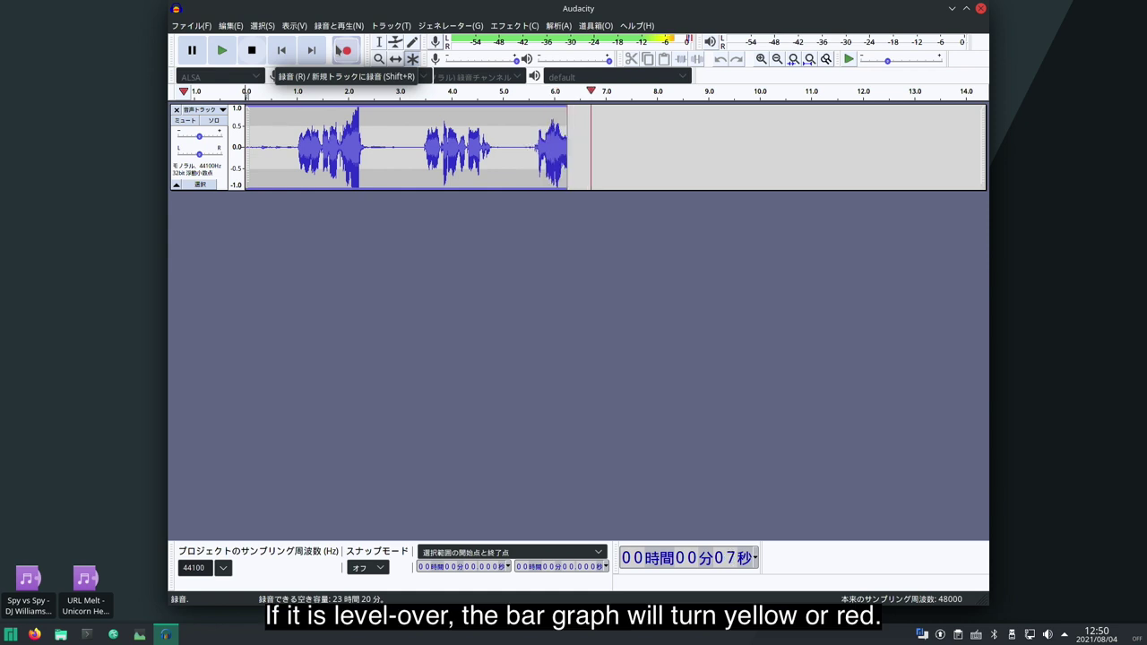
pyautogui.press('space')
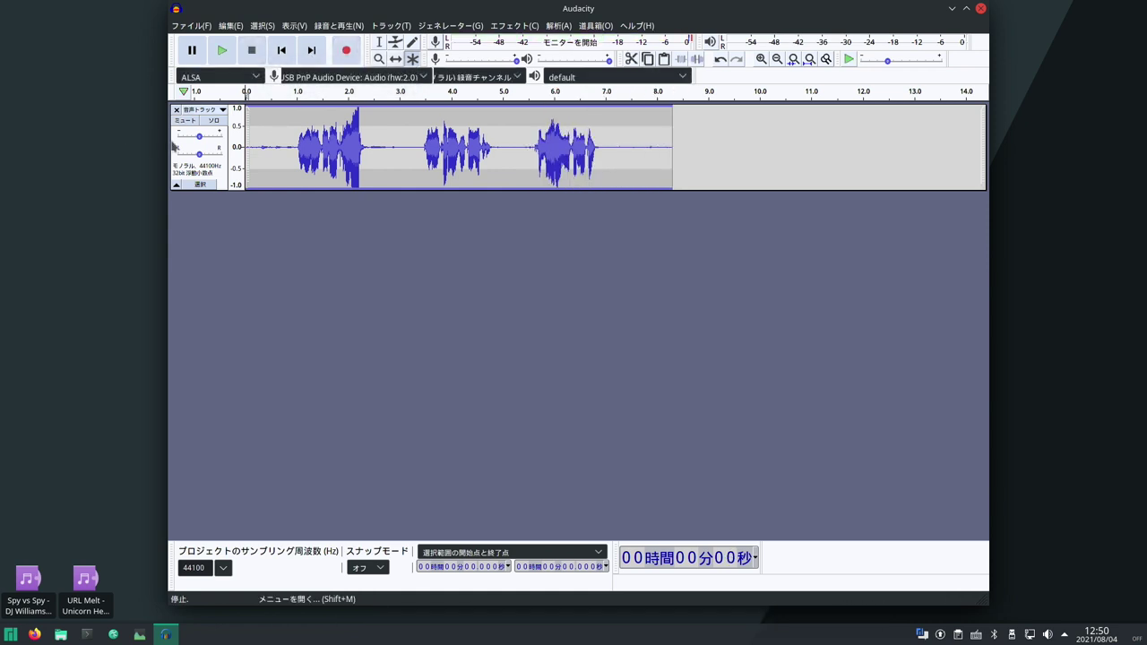
# Step: Play back the voice recording from about 0.28 s
pyautogui.click(251, 165)
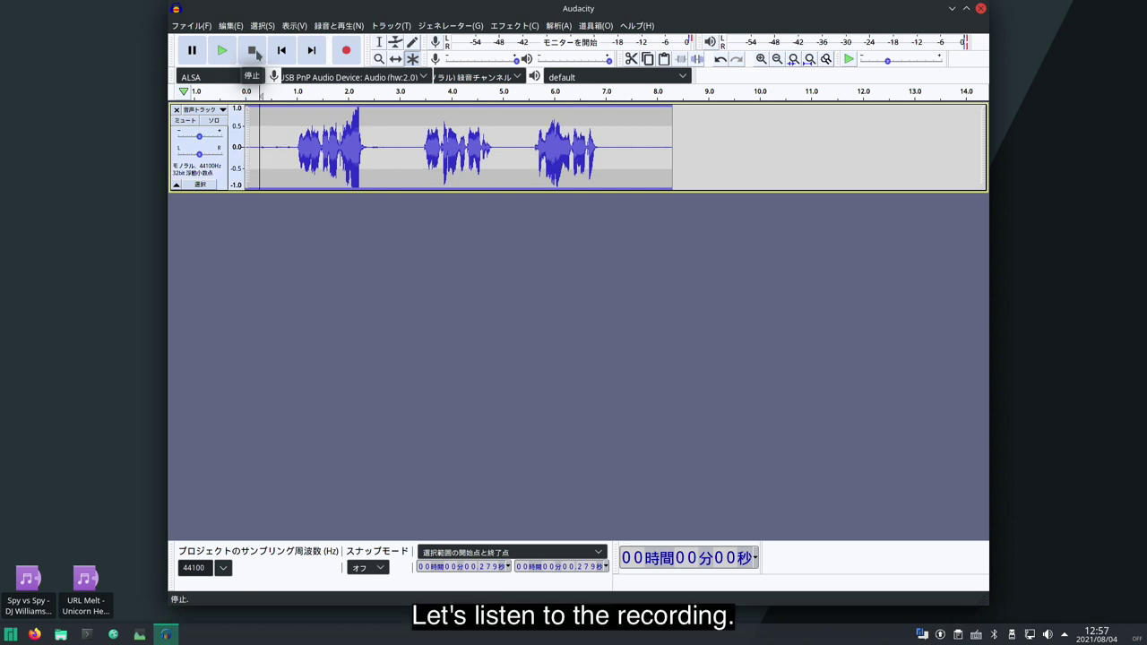
pyautogui.press('space')
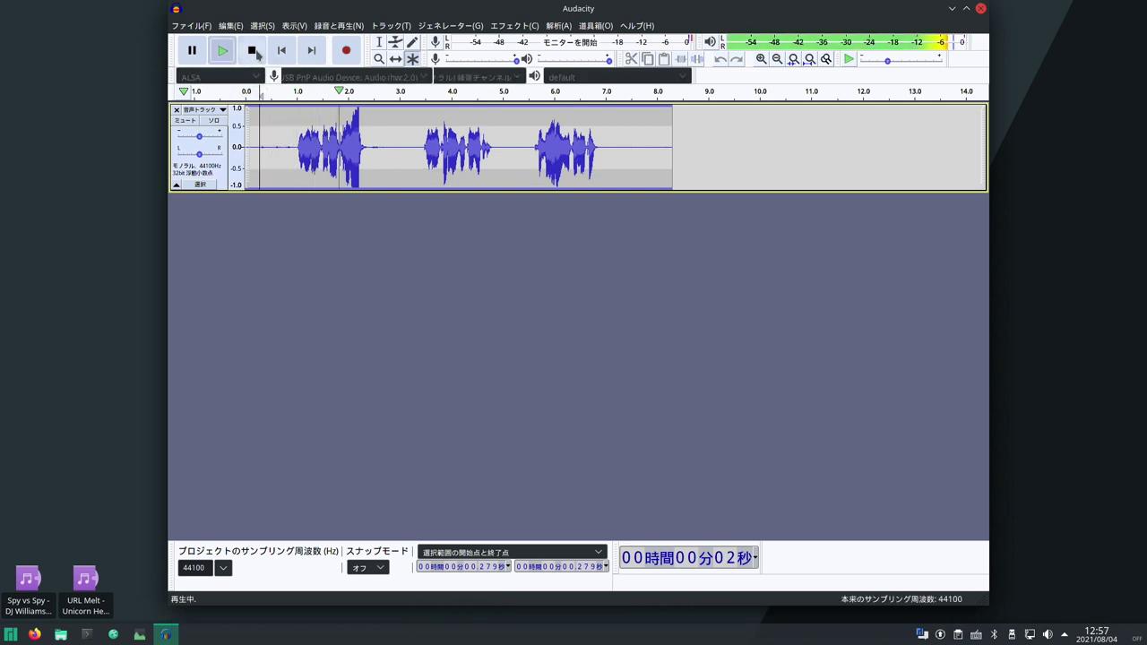